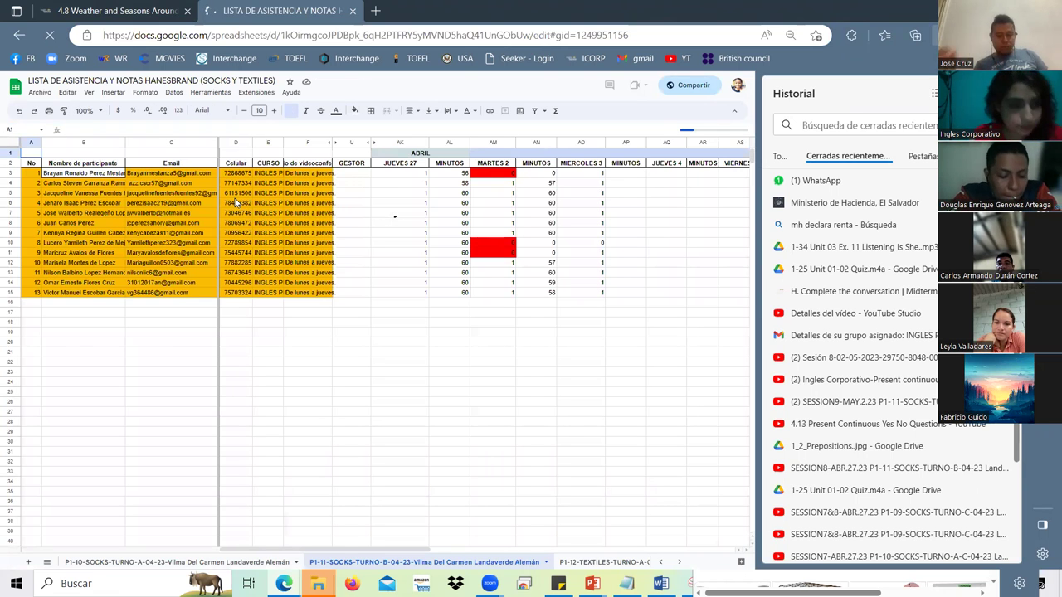
# Open the P1-09-SOCKS-TURNO-C-04-23 group's attendance sheet
pyautogui.click(47, 563)
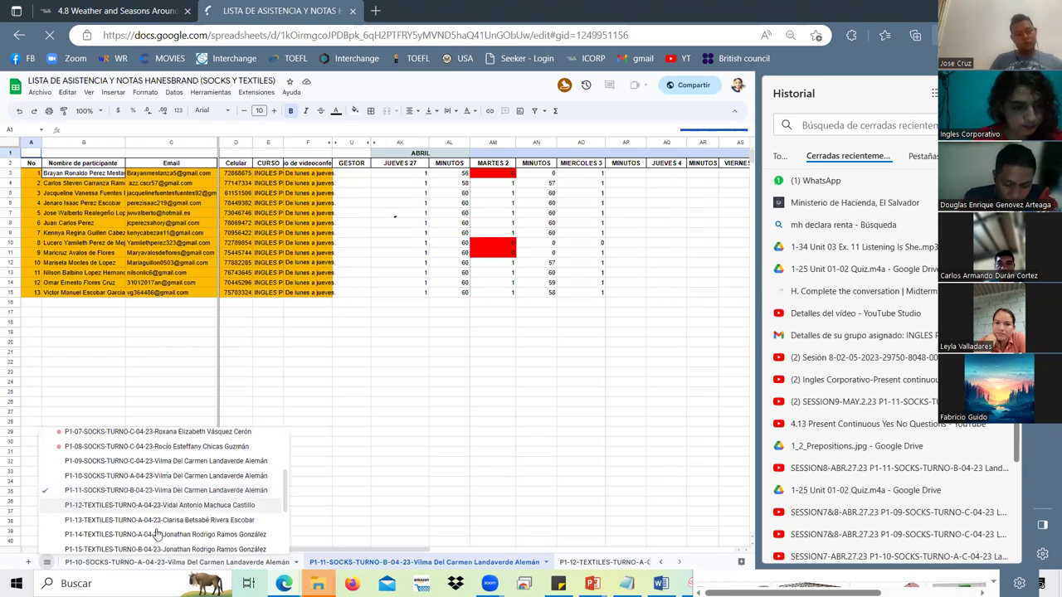
pyautogui.click(158, 461)
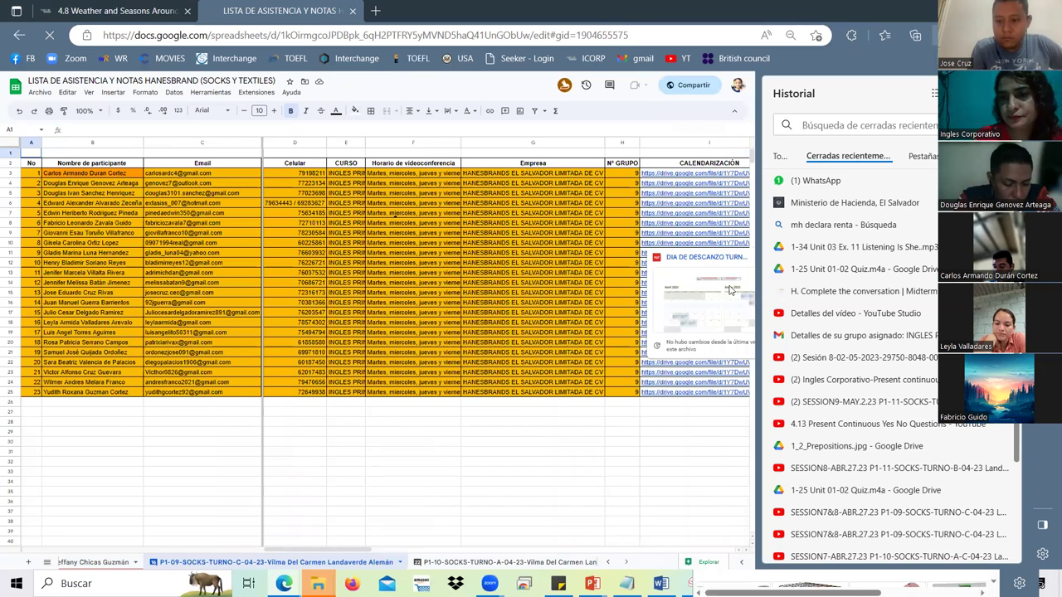
pyautogui.press('Escape')
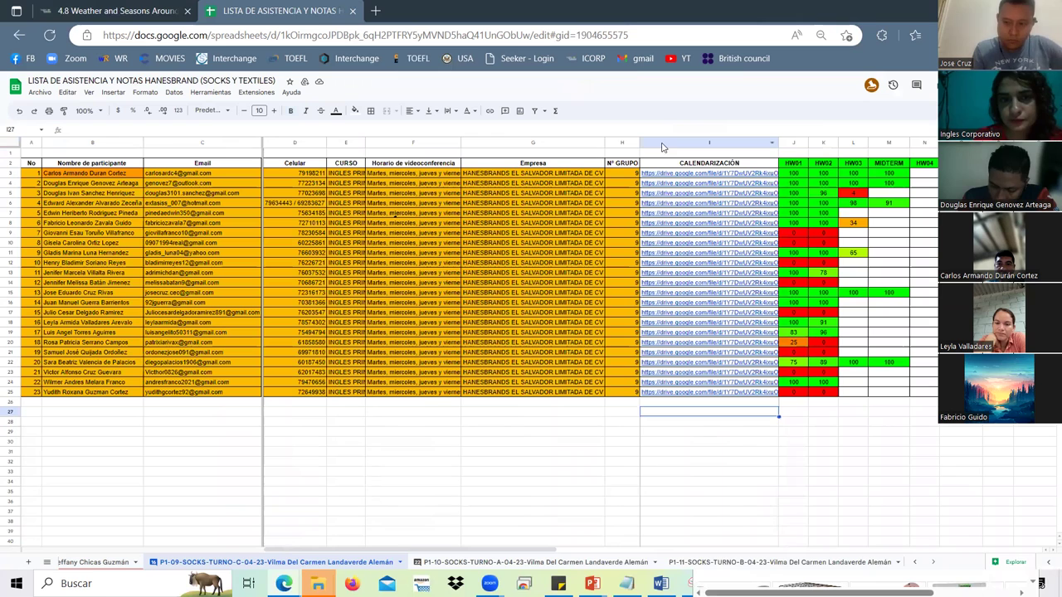
# Hide columns I through AC, from CALENDARIZACIÓN up to the last April attendance column before AD
pyautogui.click(709, 143)
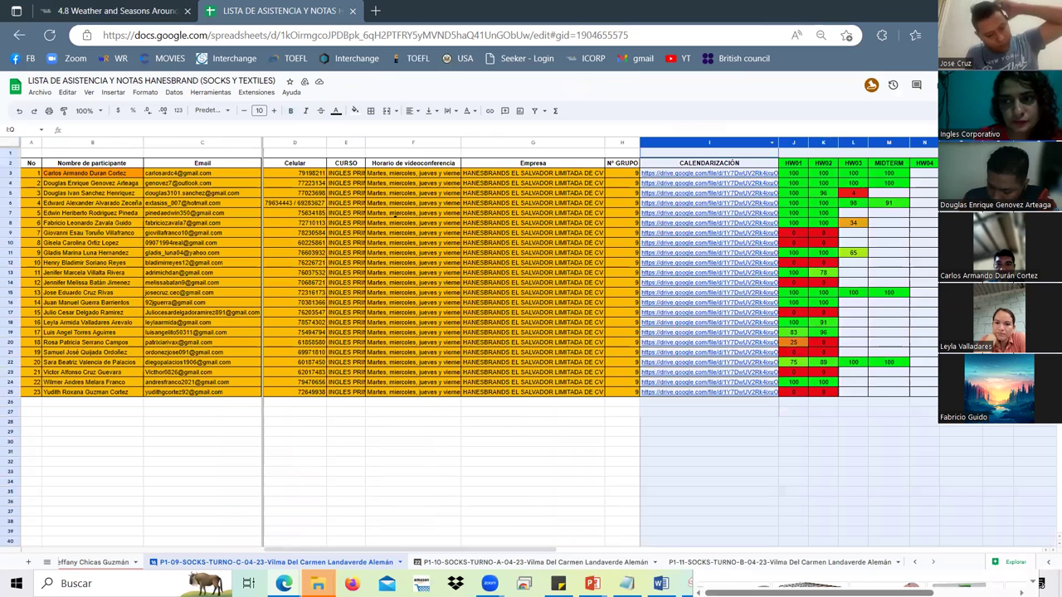
pyautogui.hscroll(3, 395, 214)
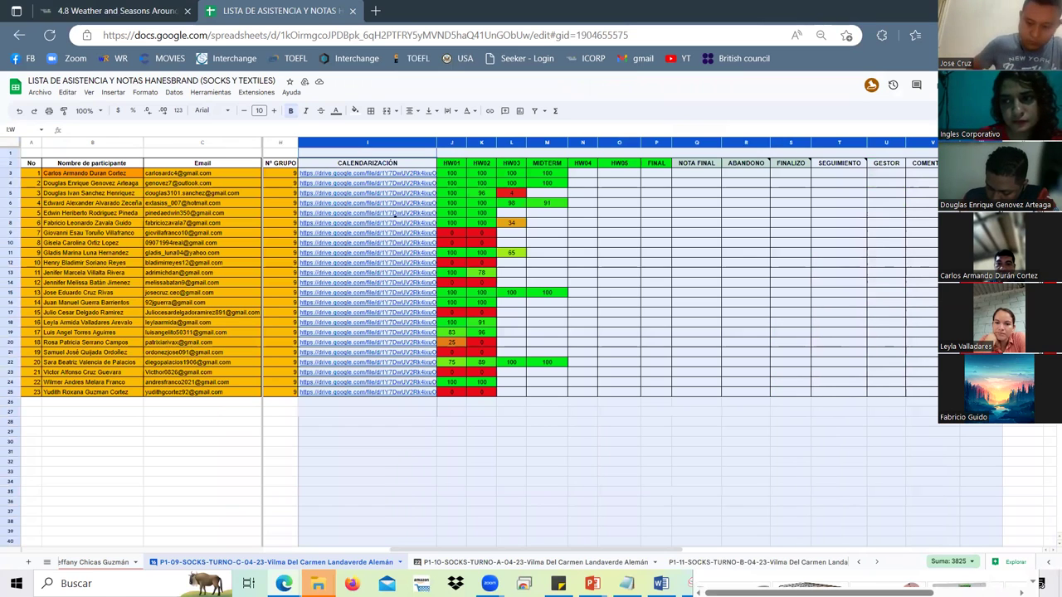
pyautogui.hotkey('shift', 'Right')
pyautogui.hotkey('shift', 'Right')
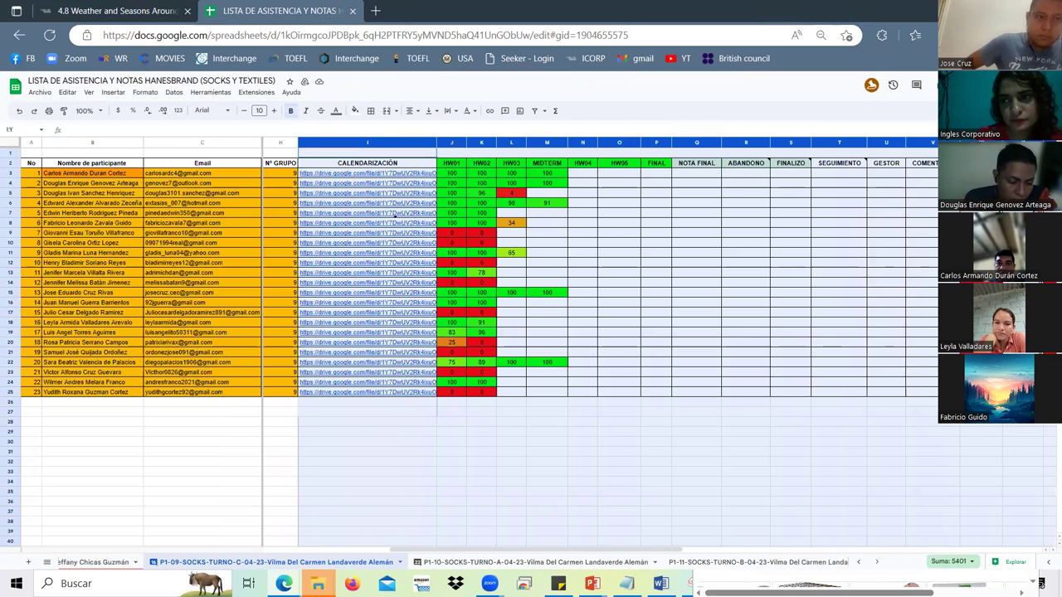
pyautogui.hotkey('shift', 'Right')
pyautogui.hotkey('shift', 'Right')
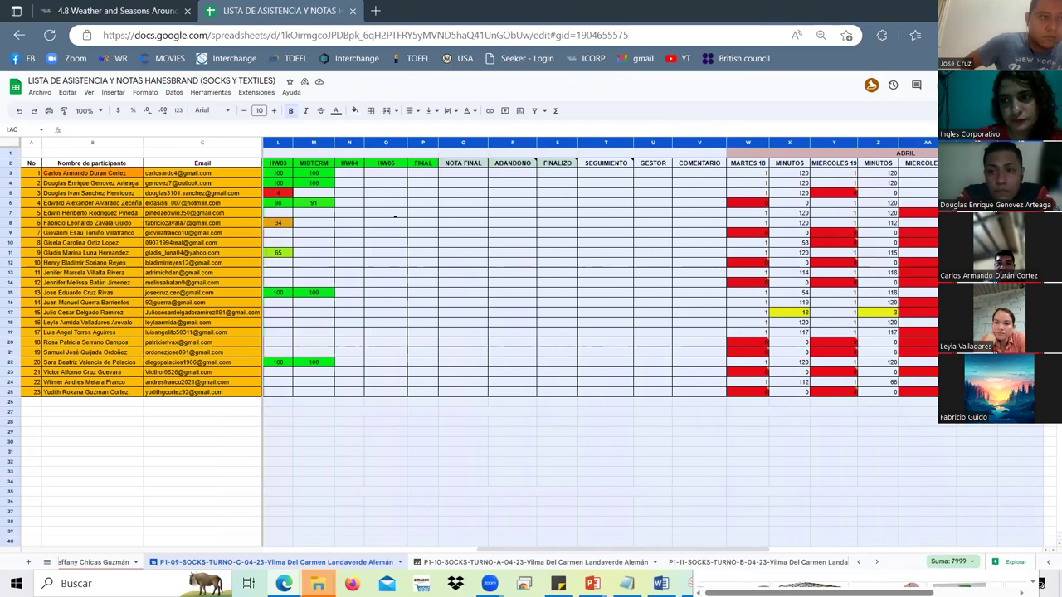
pyautogui.hotkey('shift', 'Right')
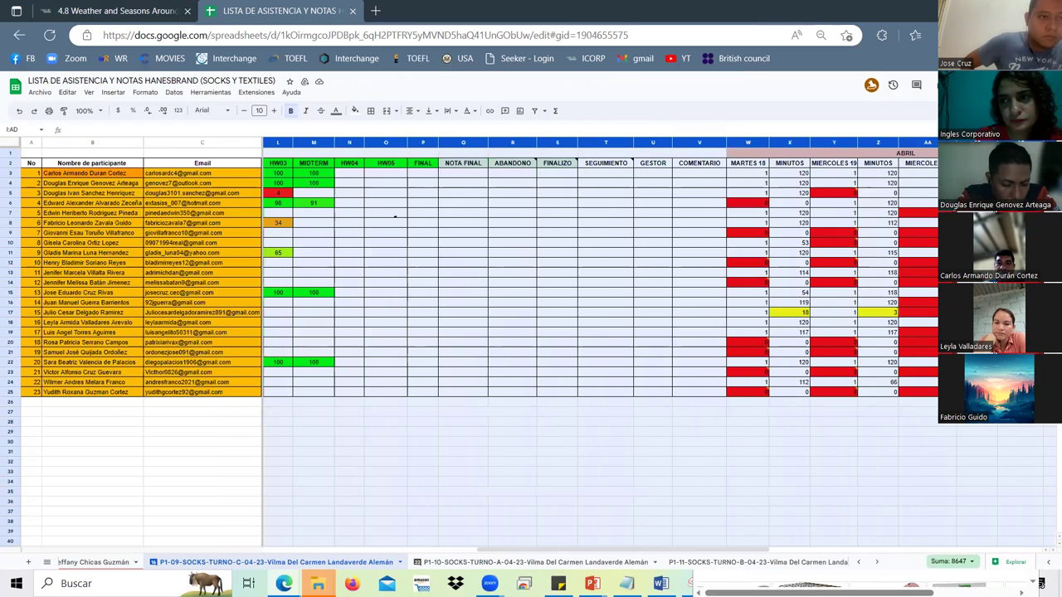
pyautogui.hotkey('shift', 'Left')
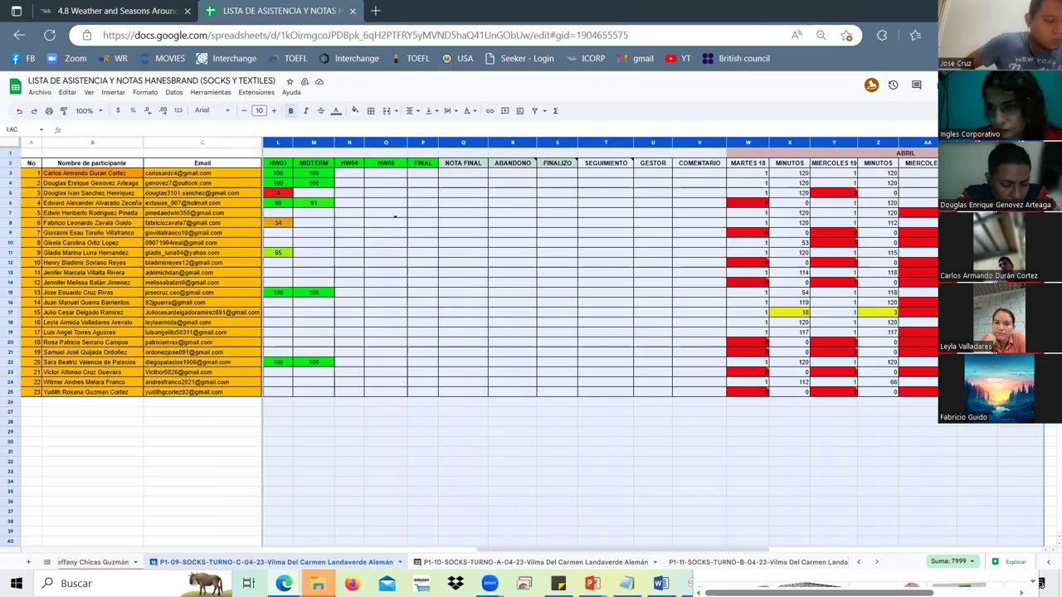
pyautogui.rightClick(891, 157)
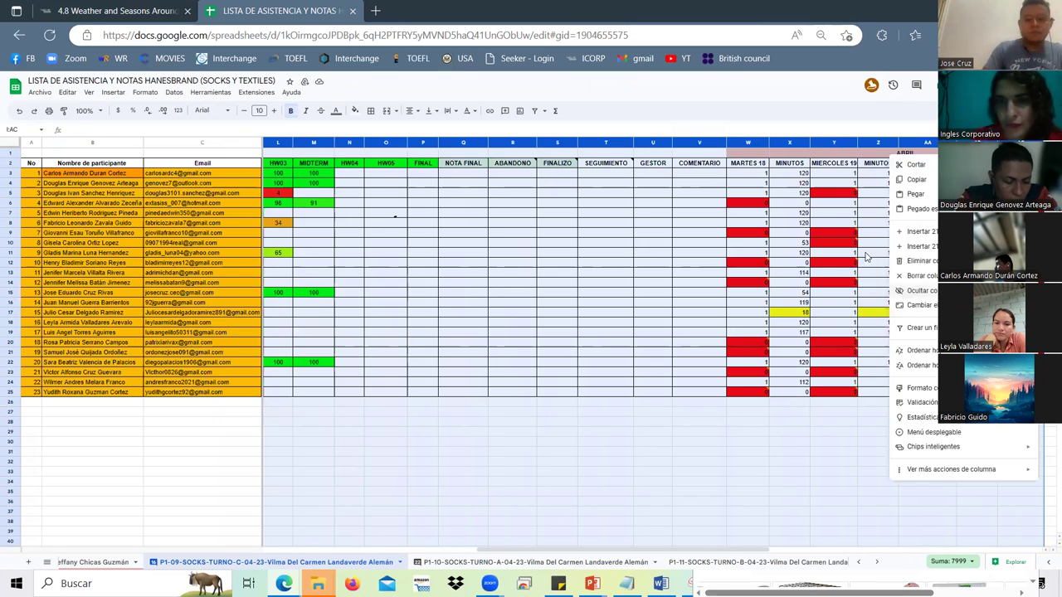
pyautogui.click(920, 291)
# Record MIERCOLES 3 attendance in column AE for participants 1 to 4 as 1, 1, 0 and 0
pyautogui.click(369, 175)
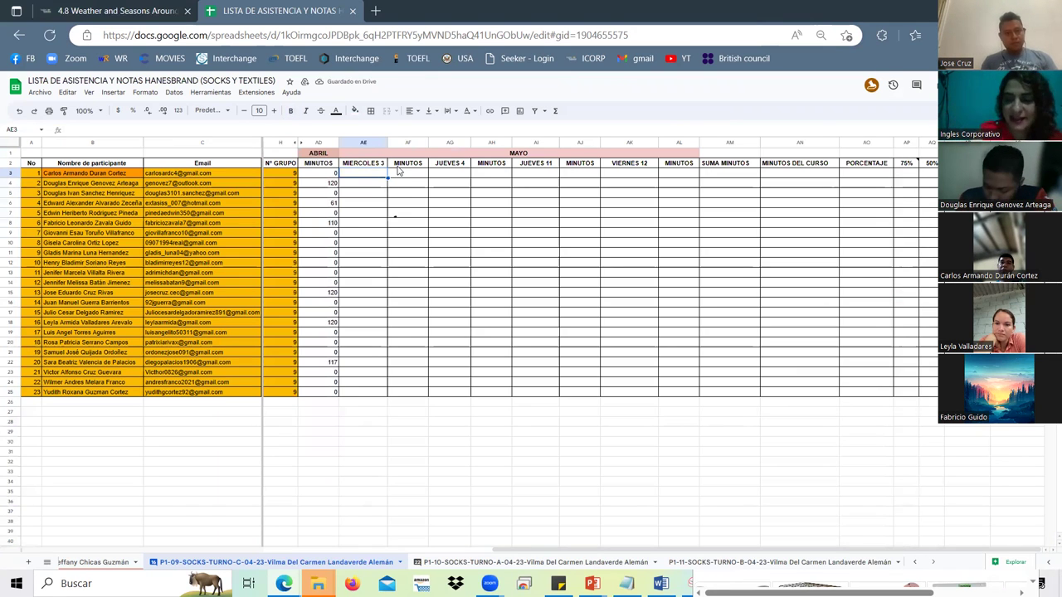
pyautogui.write('1')
pyautogui.press('Return')
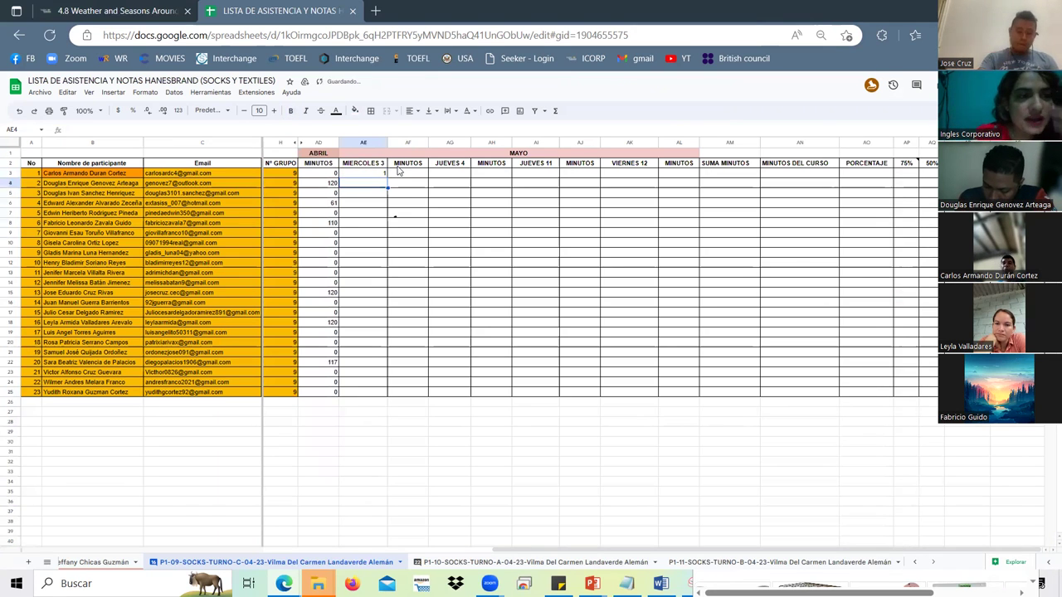
pyautogui.write('1')
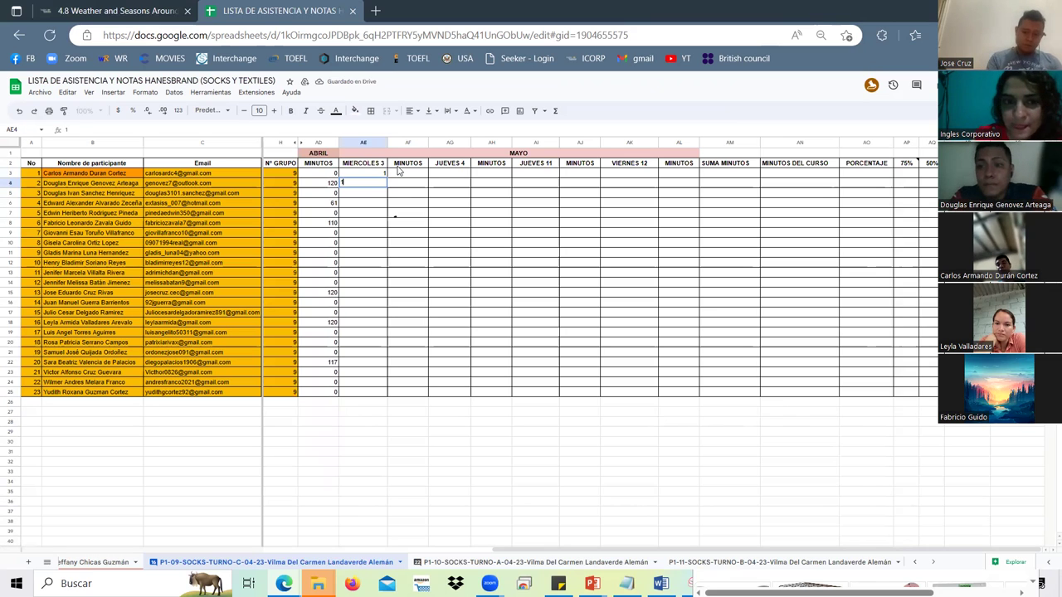
pyautogui.press('Return')
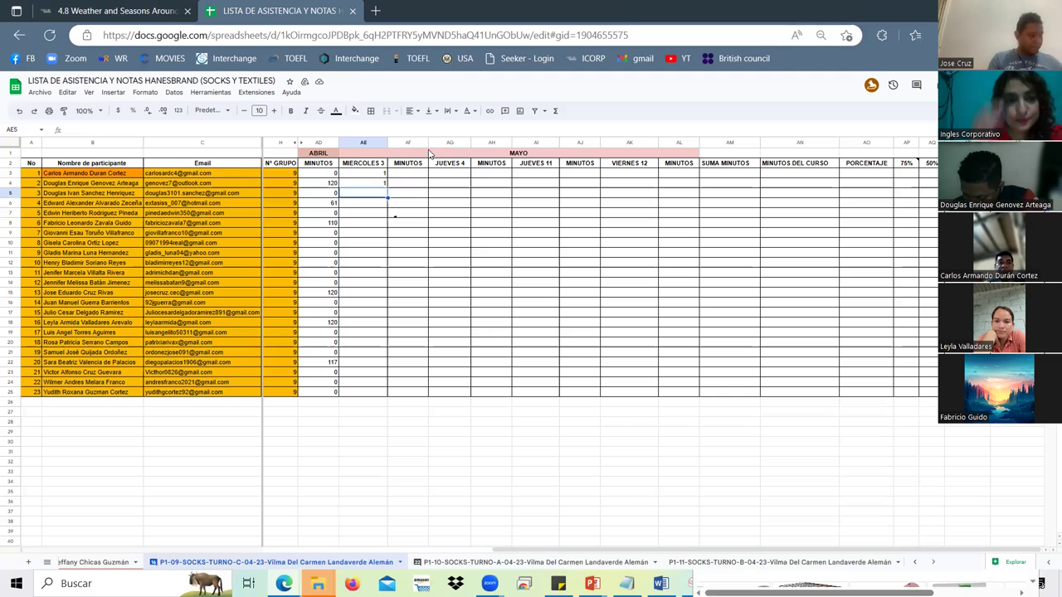
pyautogui.write('0')
pyautogui.press('Return')
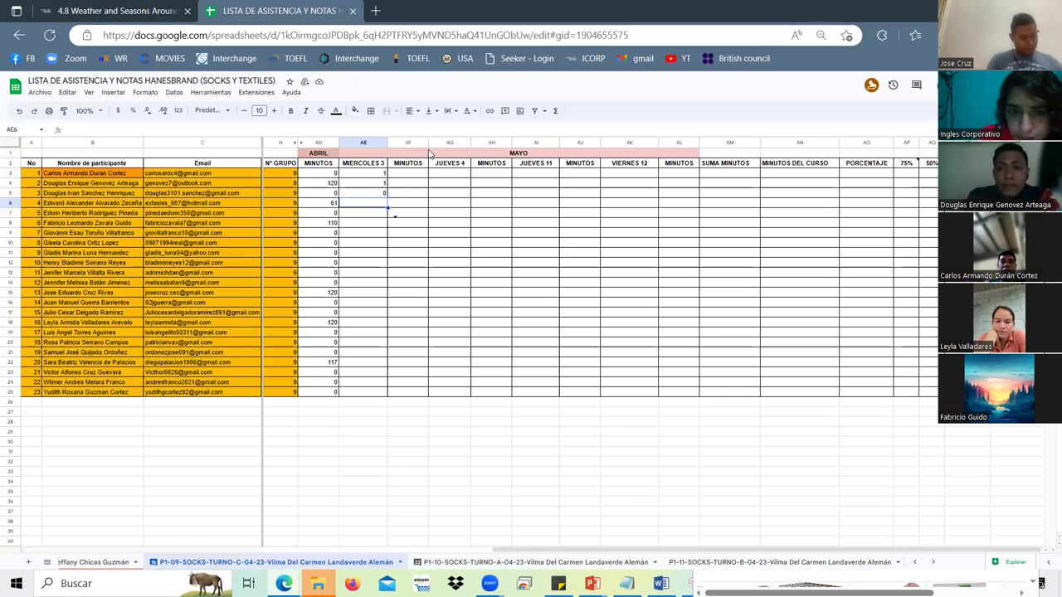
pyautogui.write('0')
pyautogui.press('Return')
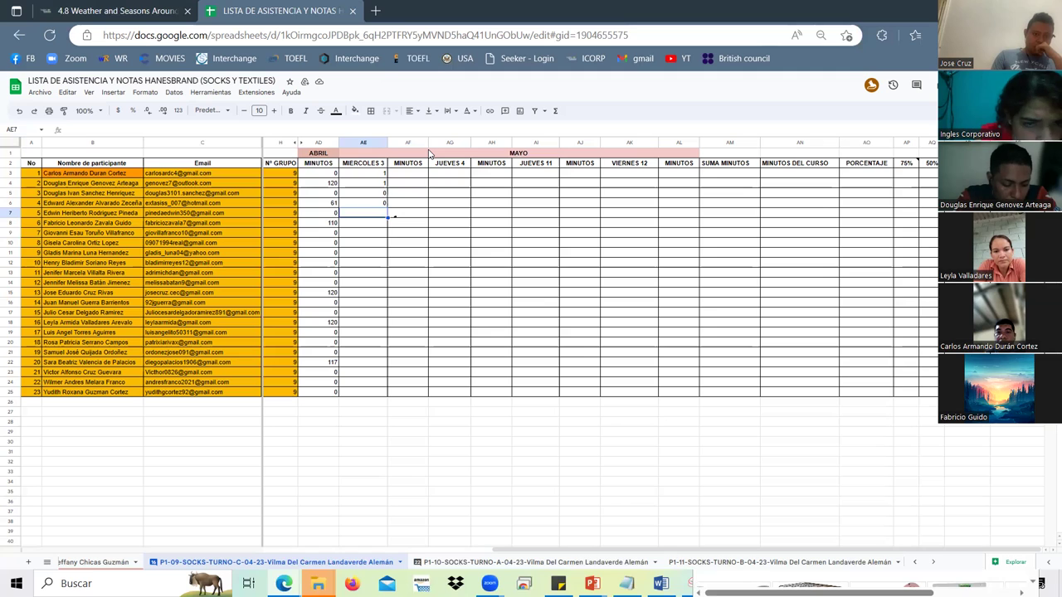
# Record MIERCOLES 3 attendance for participants 5 to 9 as 0, 1, 0, 0 and 0
pyautogui.write('0')
pyautogui.press('Return')
pyautogui.write('1')
pyautogui.press('Return')
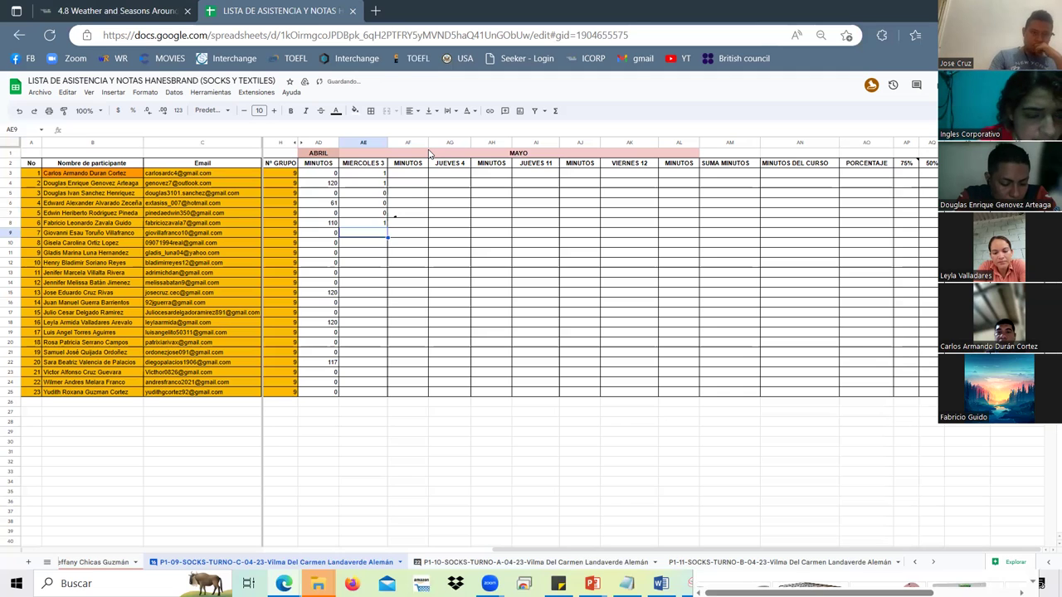
pyautogui.write('0')
pyautogui.press('Return')
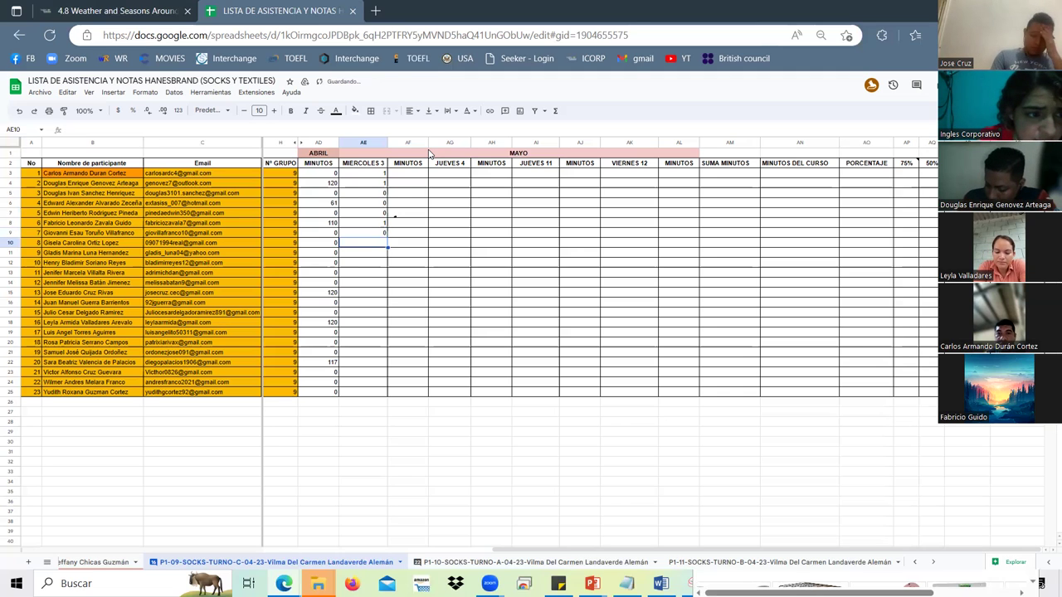
pyautogui.write('0')
pyautogui.press('Return')
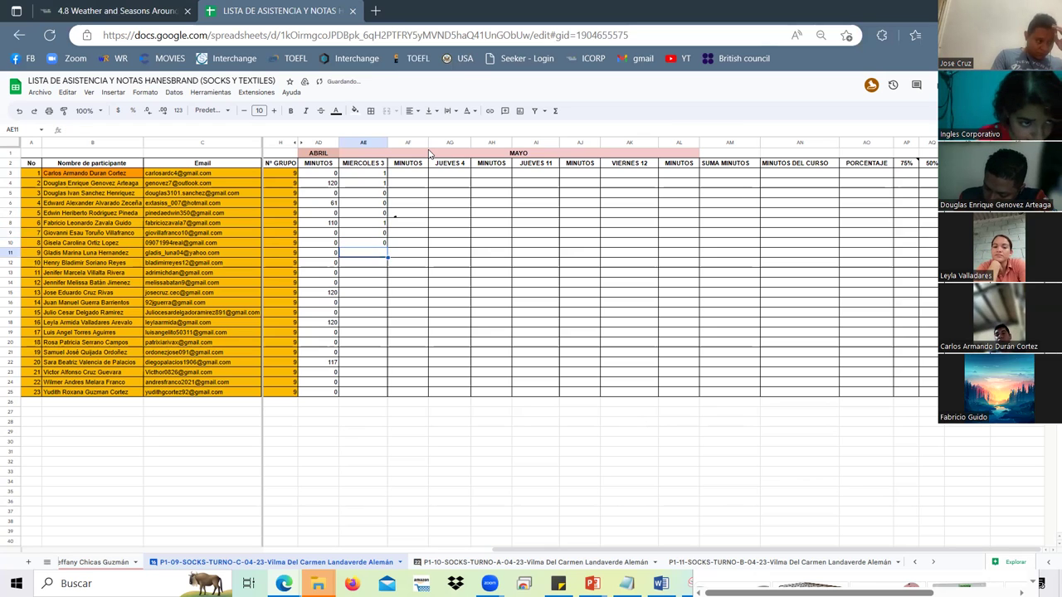
pyautogui.write('0')
pyautogui.press('Return')
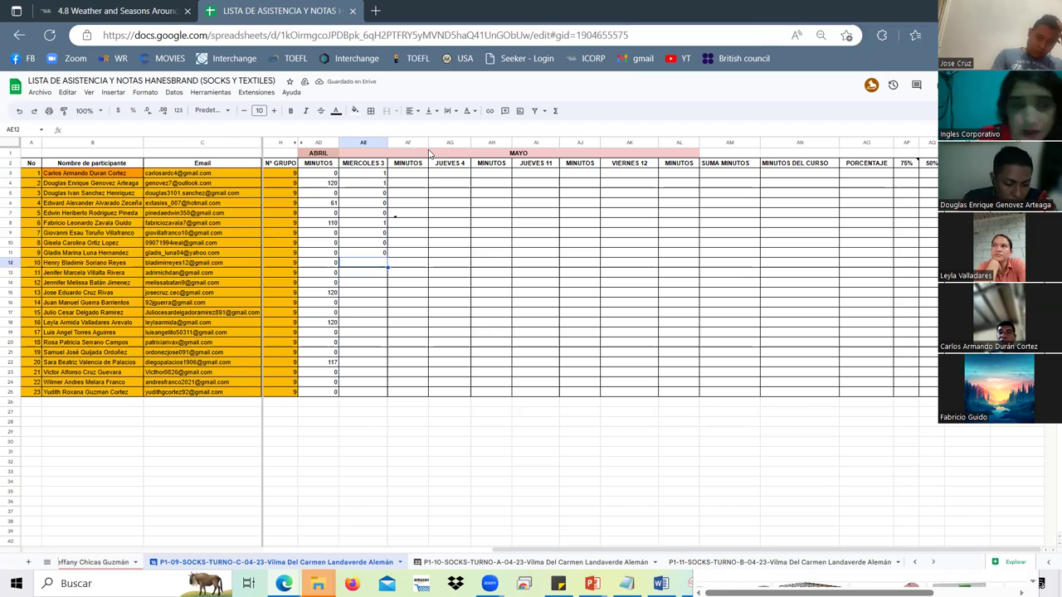
# Mark participants 10, 11 and 12 with 0 for MIERCOLES 3
pyautogui.write('0')
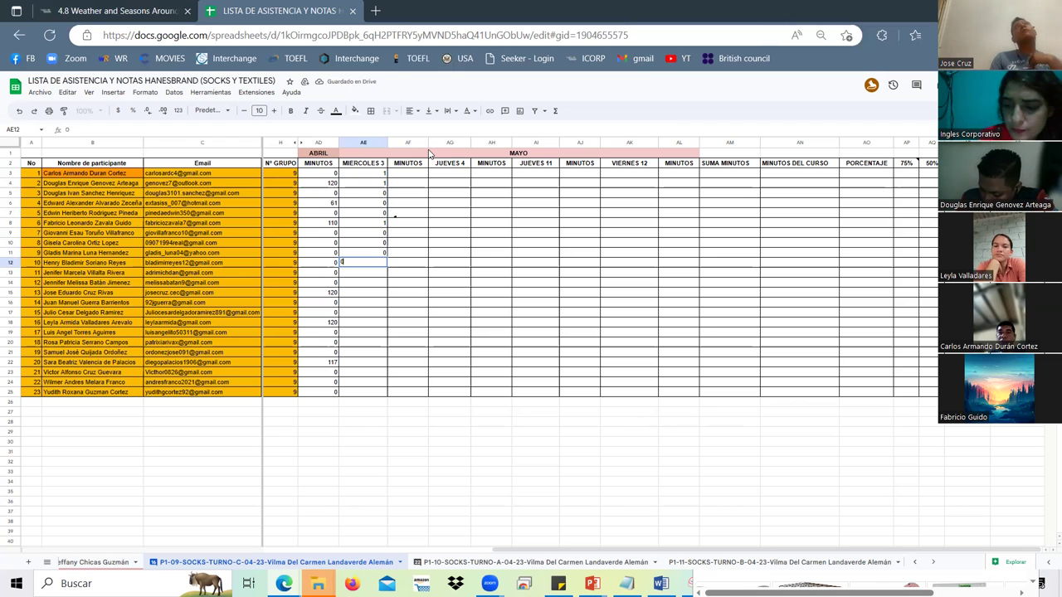
pyautogui.press('Return')
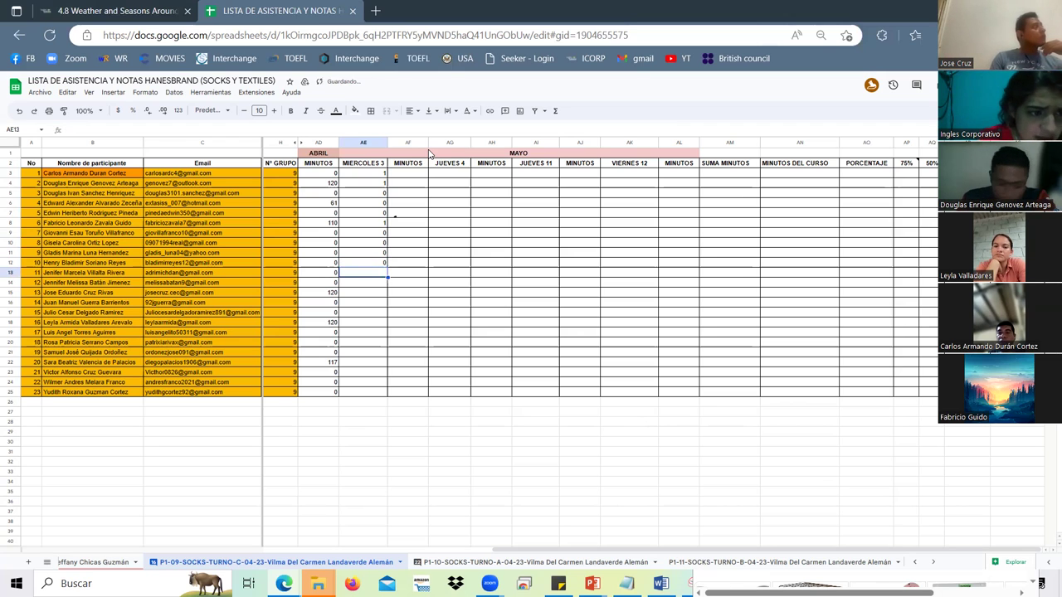
pyautogui.write('0')
pyautogui.press('Return')
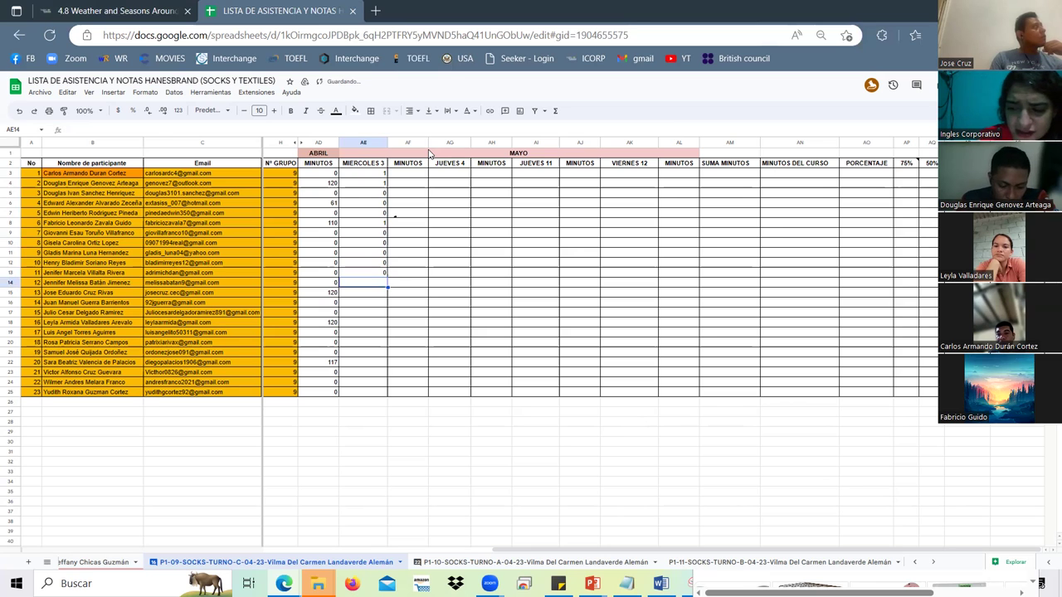
pyautogui.write('0')
pyautogui.press('Return')
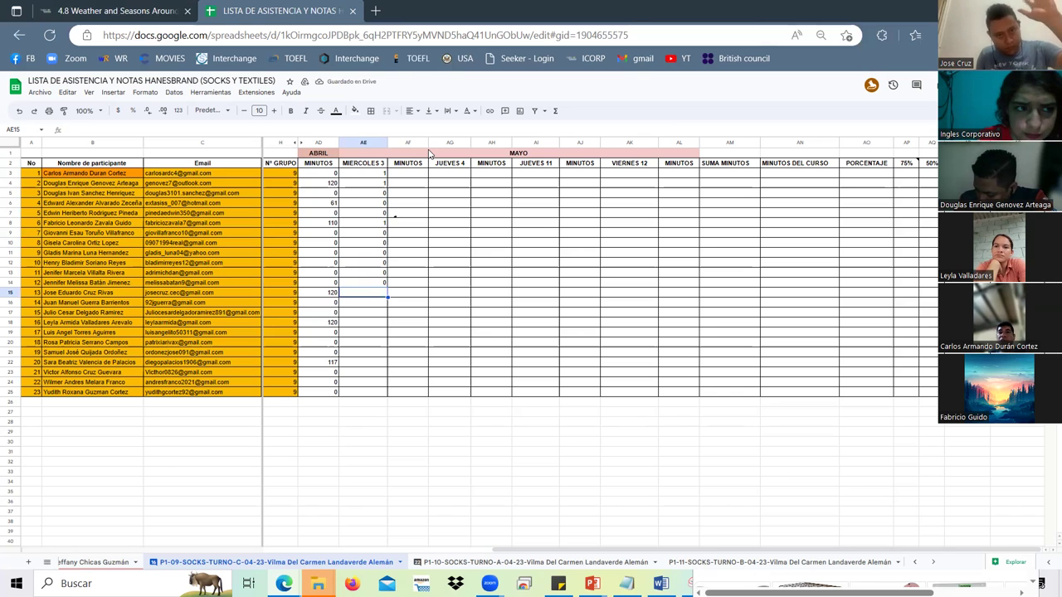
# Record MIERCOLES 3 attendance for participants 13 to 16 as 1, 0, 1 and 0
pyautogui.write('1')
pyautogui.press('Return')
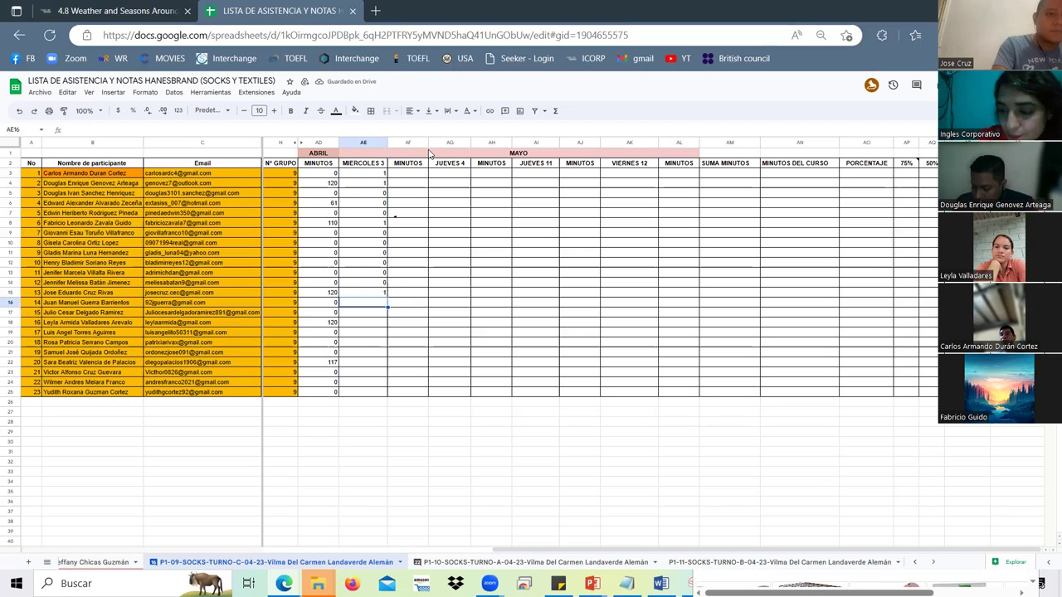
pyautogui.write('0')
pyautogui.press('Return')
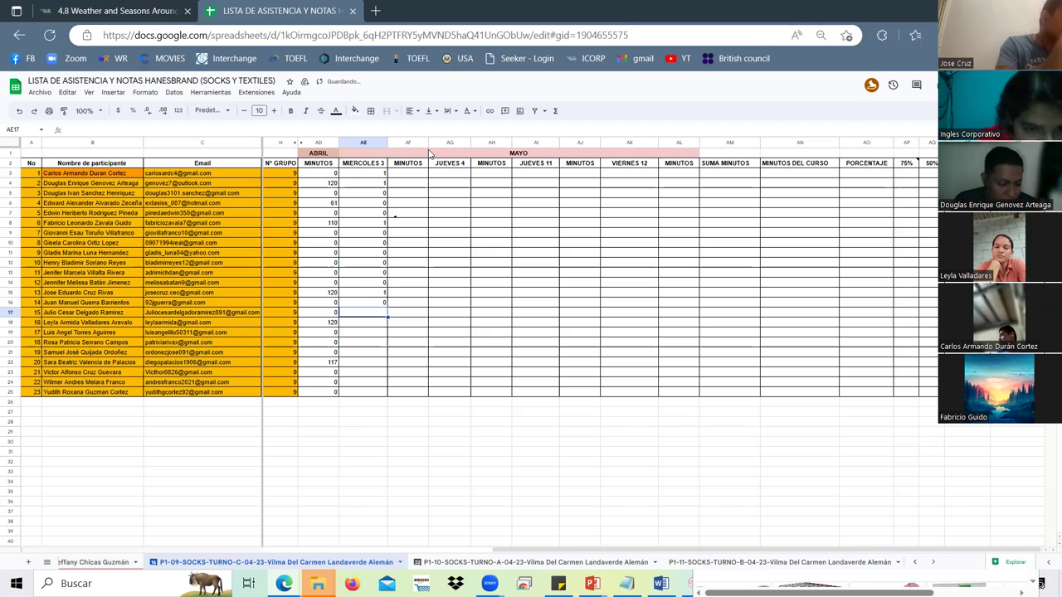
pyautogui.write('1')
pyautogui.press('Return')
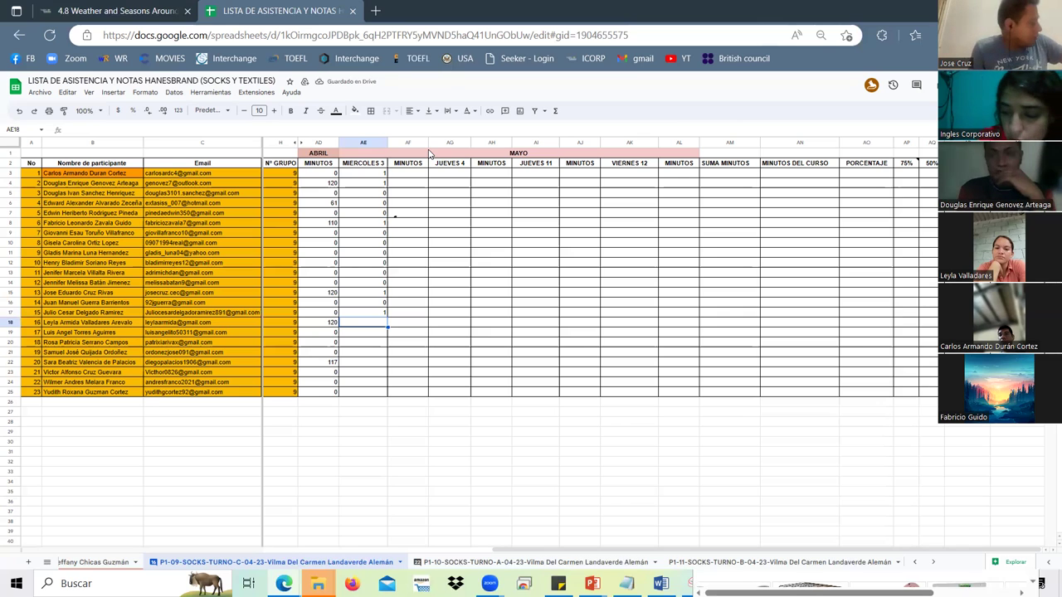
pyautogui.write('0')
pyautogui.press('Return')
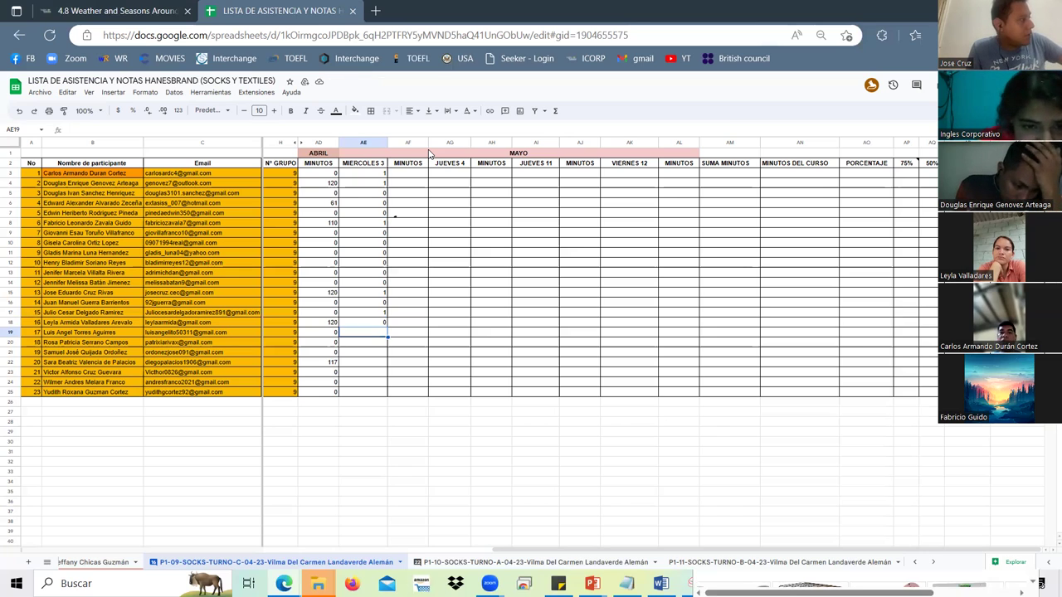
# Correct the MIERCOLES 3 attendance to 0 for participant 15 and 1 for participant 16
pyautogui.press('Up')
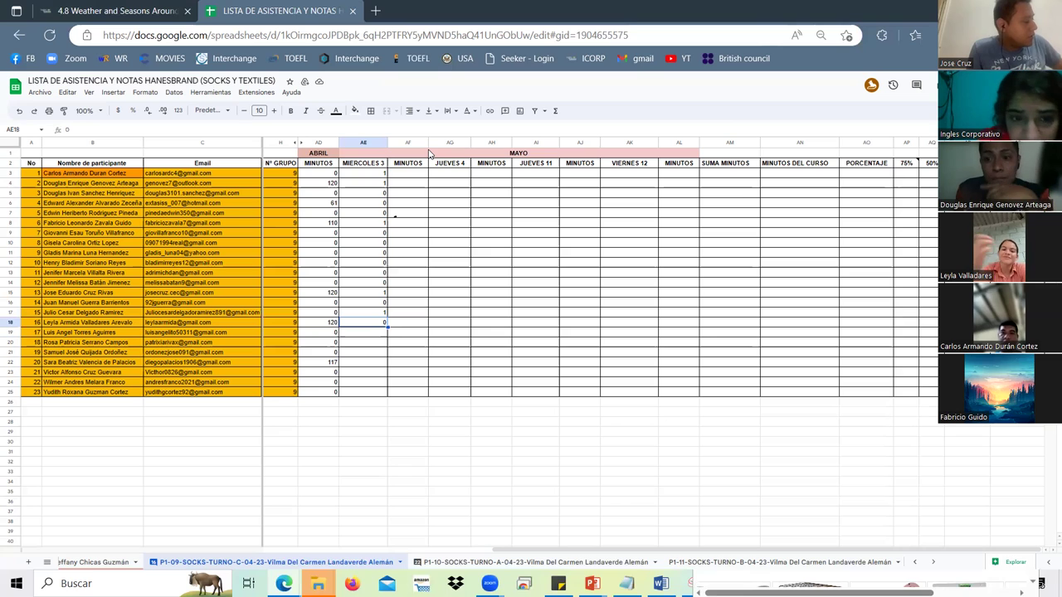
pyautogui.press('Up')
pyautogui.write('0')
pyautogui.press('Return')
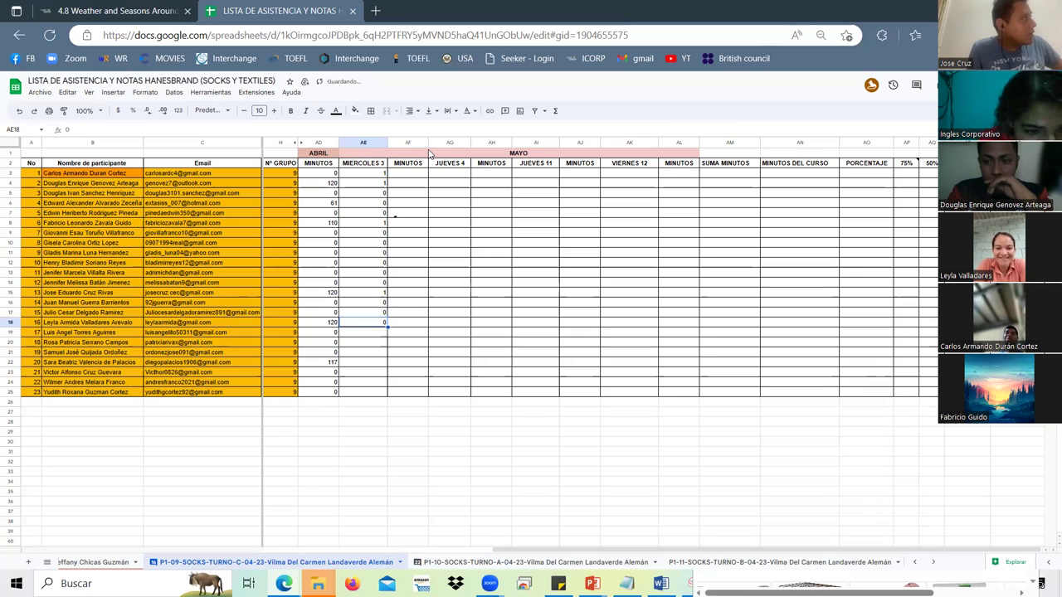
pyautogui.press('Return')
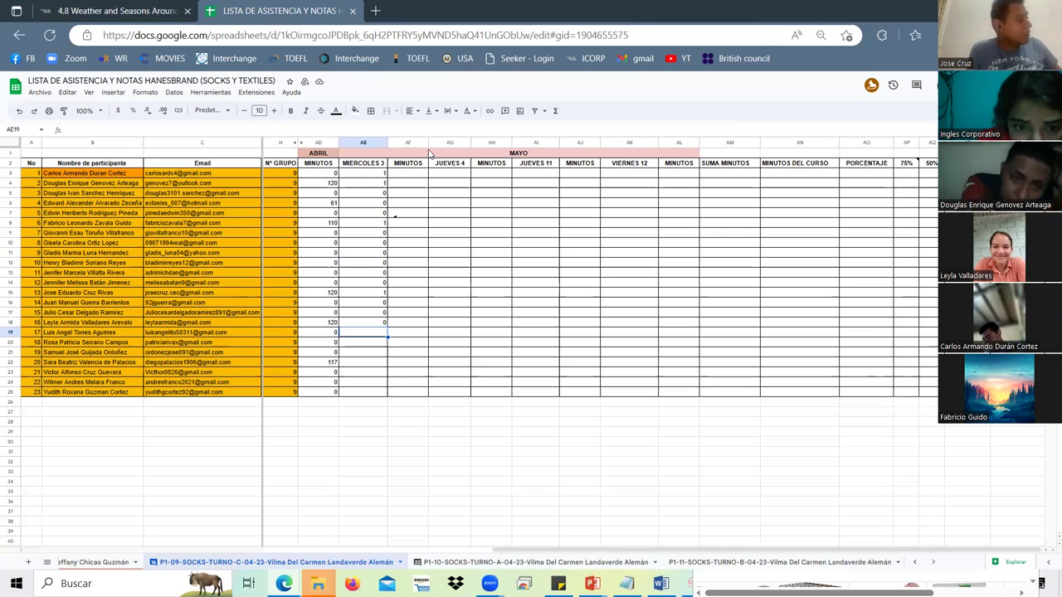
pyautogui.press('Up')
pyautogui.write('1')
pyautogui.press('Return')
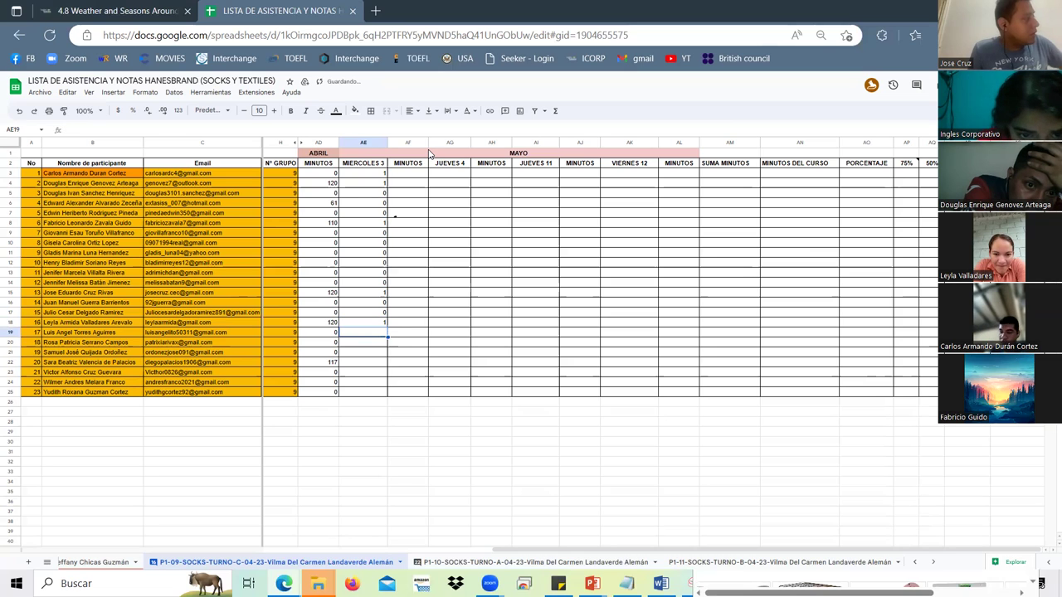
# Mark participants 17 and 18 with 0 for MIERCOLES 3
pyautogui.write('0')
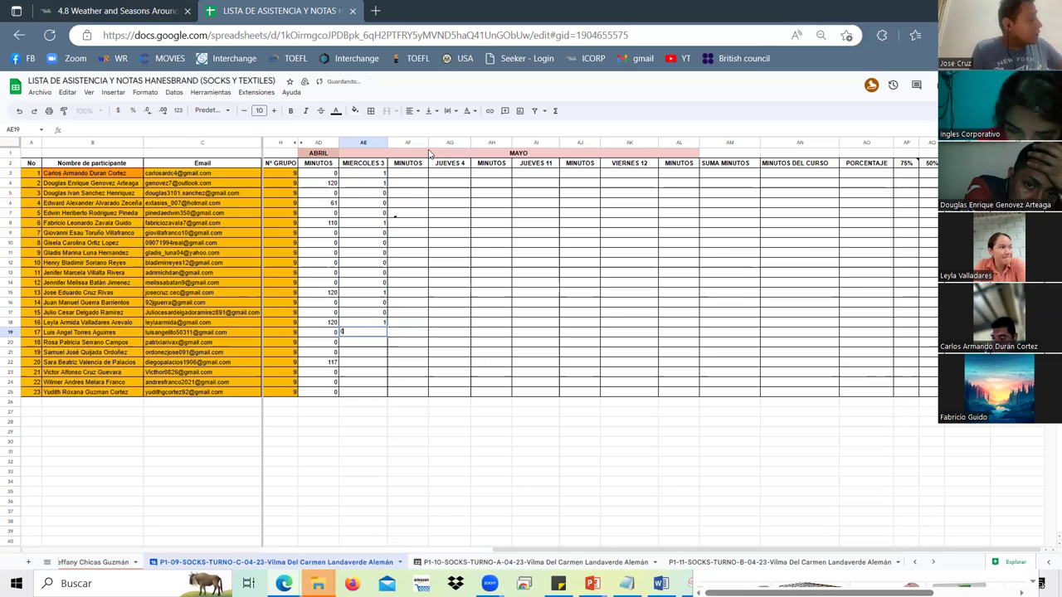
pyautogui.press('Return')
pyautogui.write('0')
pyautogui.press('Return')
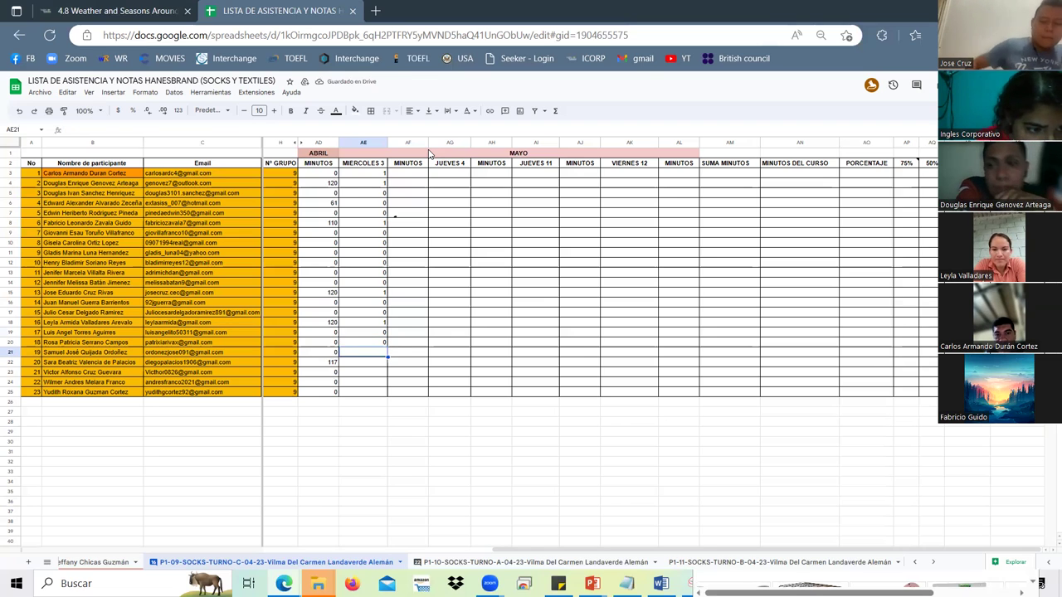
pyautogui.click(384, 342)
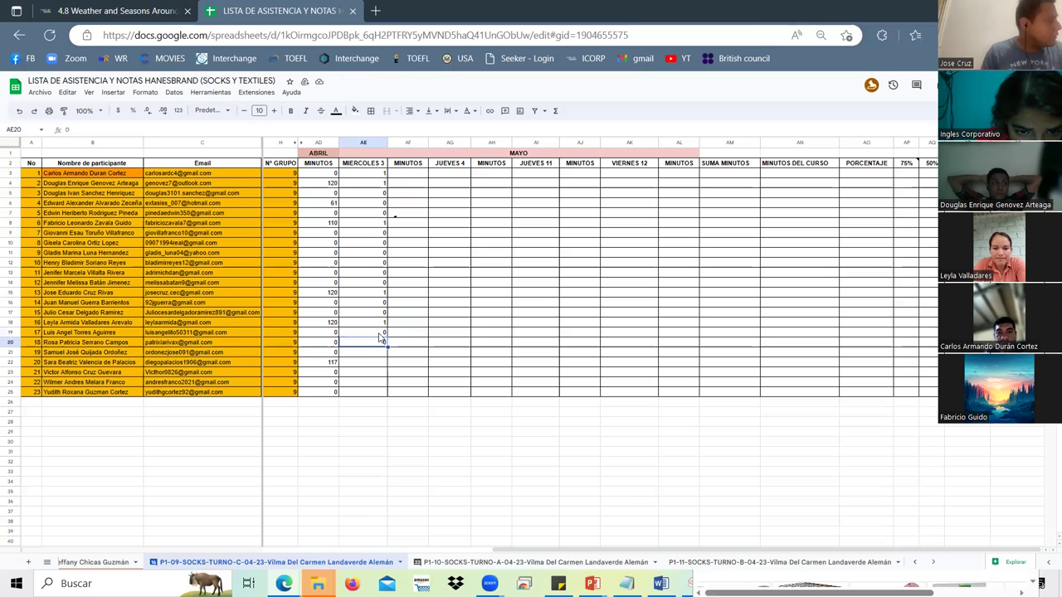
# Fill the 0 from participants 17 and 18 down MIERCOLES 3 for participants 19 to 23
pyautogui.moveTo(379, 332); pyautogui.dragTo(383, 343)
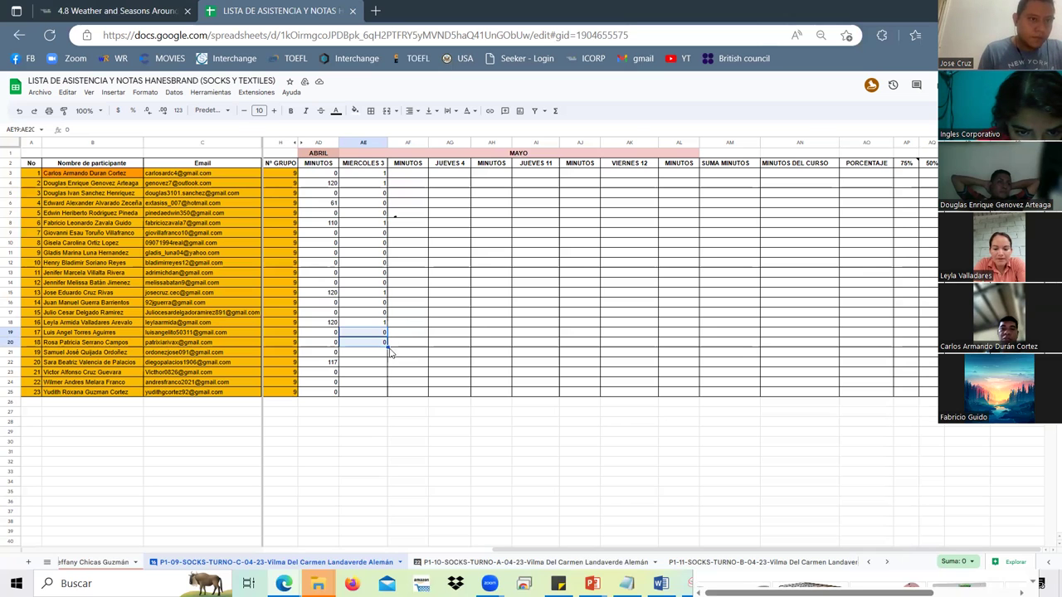
pyautogui.moveTo(386, 347); pyautogui.dragTo(385, 396)
pyautogui.click(384, 411)
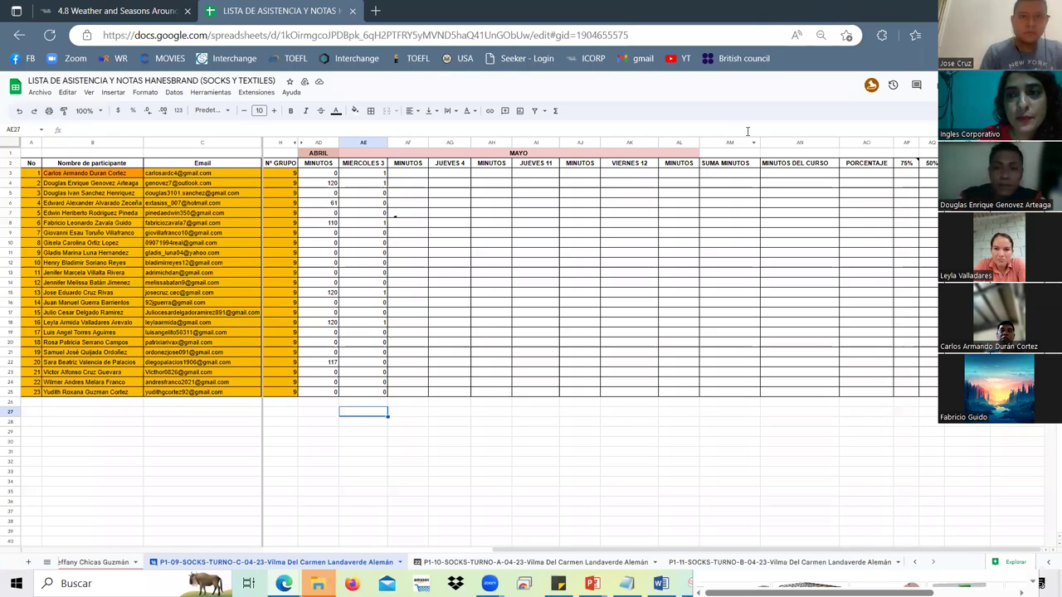
# Switch to the online course page and open the 4.9 Lesson Objective unit to show its objective text
pyautogui.click(165, 11)
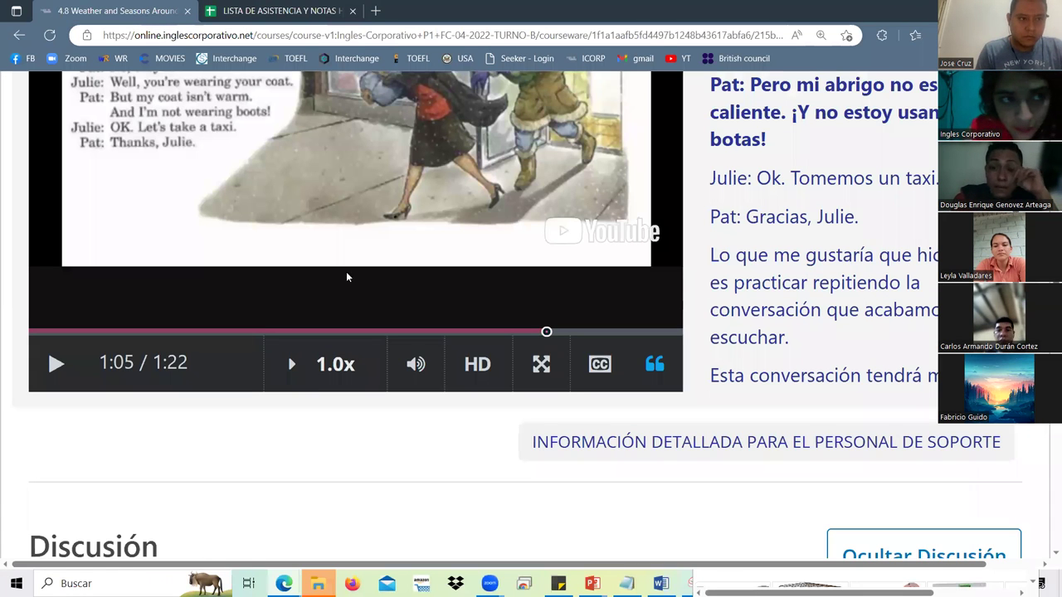
pyautogui.scroll(4, 467, 384)
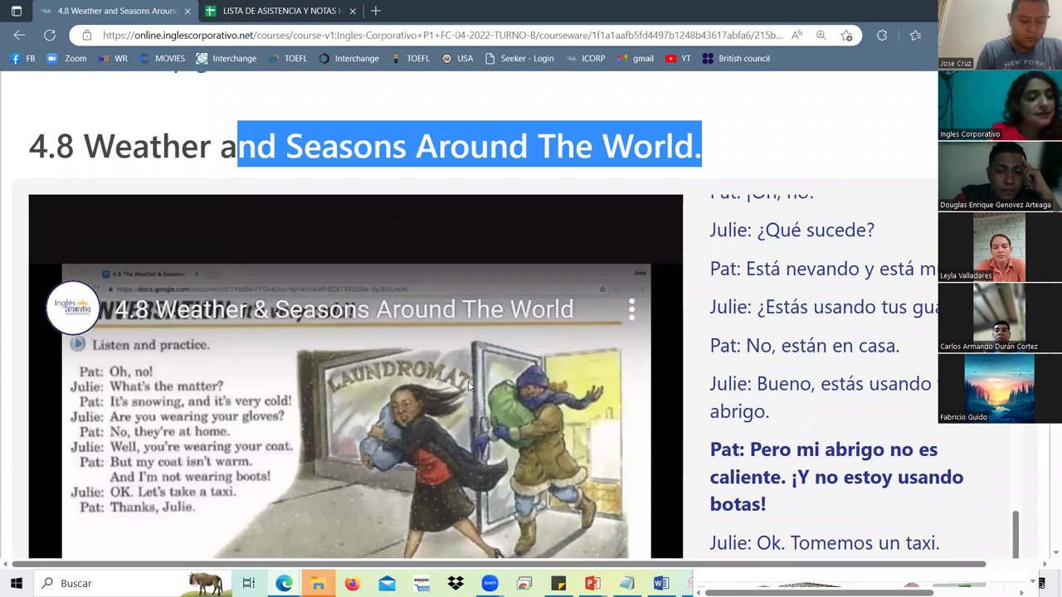
pyautogui.scroll(1, 512, 429)
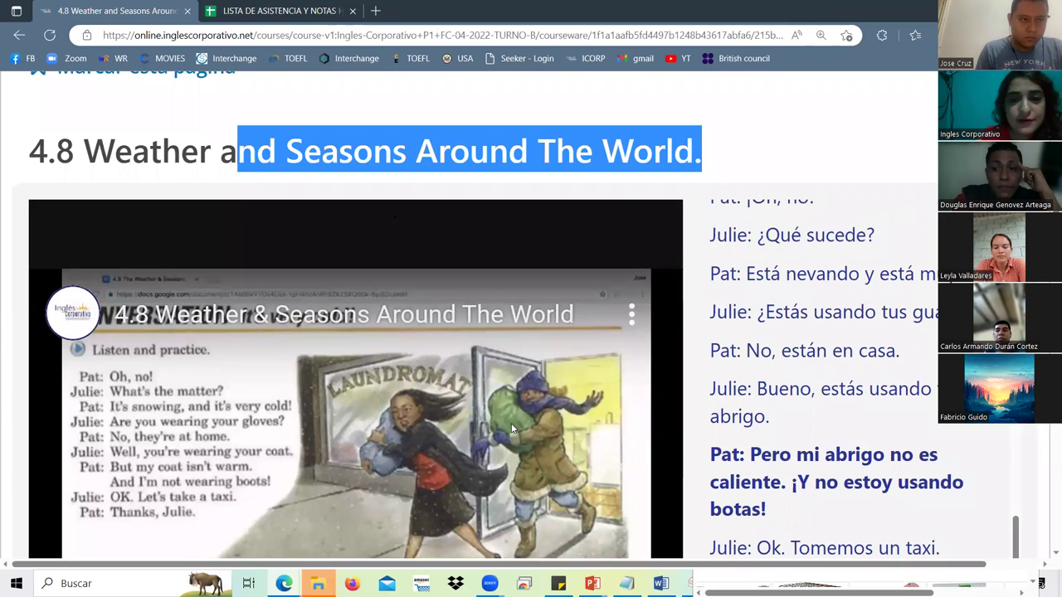
pyautogui.scroll(6, 512, 428)
pyautogui.scroll(-2, 540, 386)
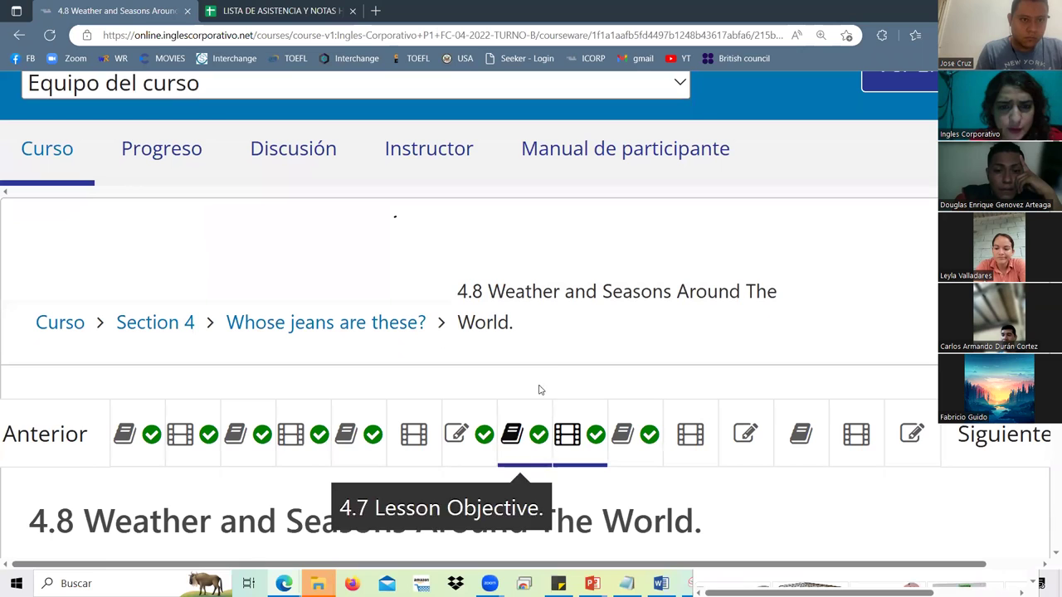
pyautogui.click(622, 443)
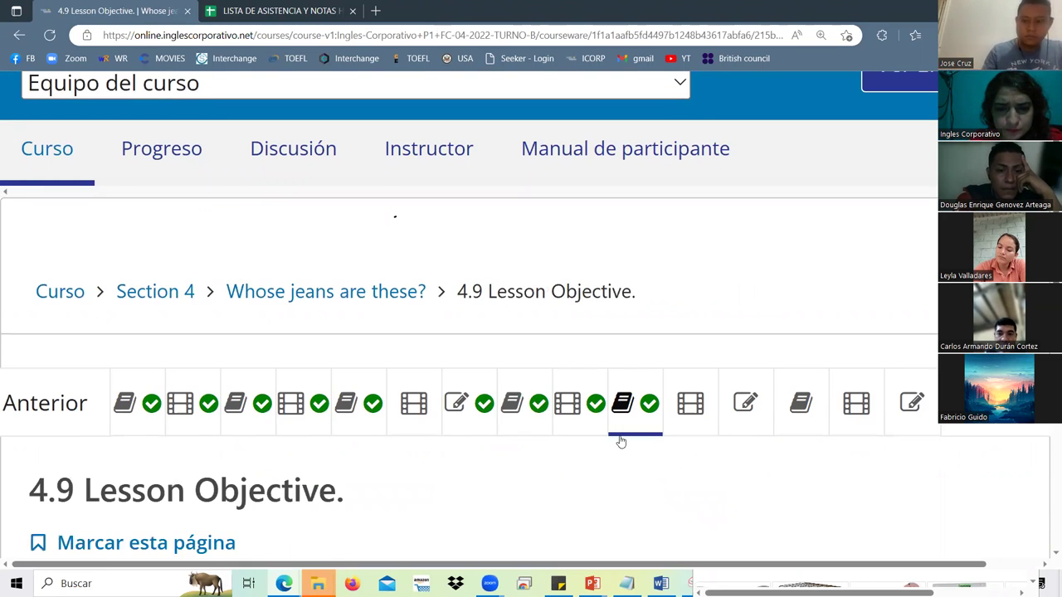
pyautogui.scroll(-1, 531, 453)
pyautogui.scroll(-3, 533, 445)
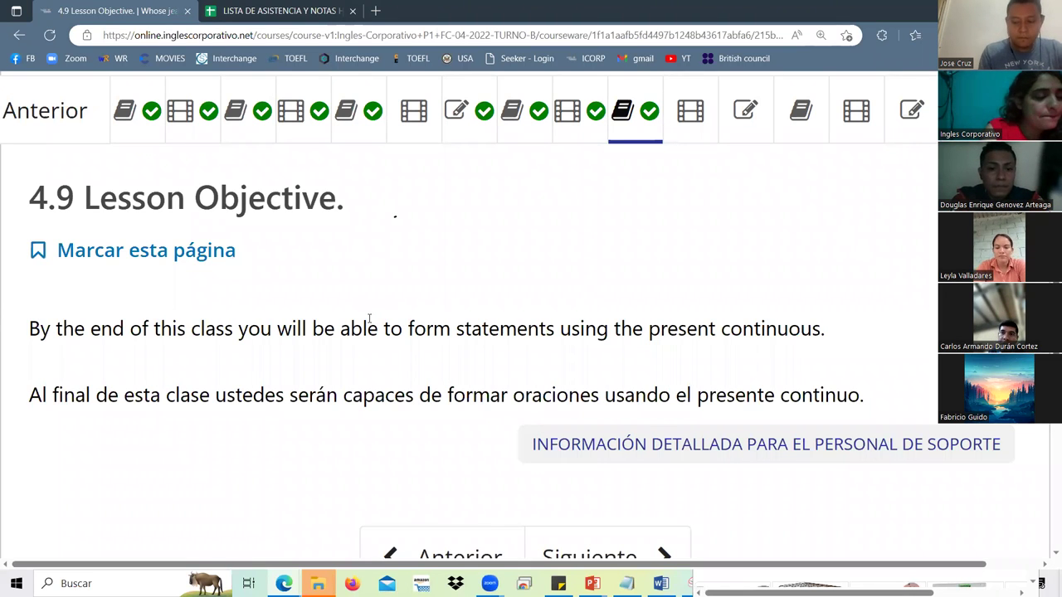
# Open the 4.10 Present continous statements video unit of the same lesson and bring its player into view
pyautogui.scroll(5, 569, 432)
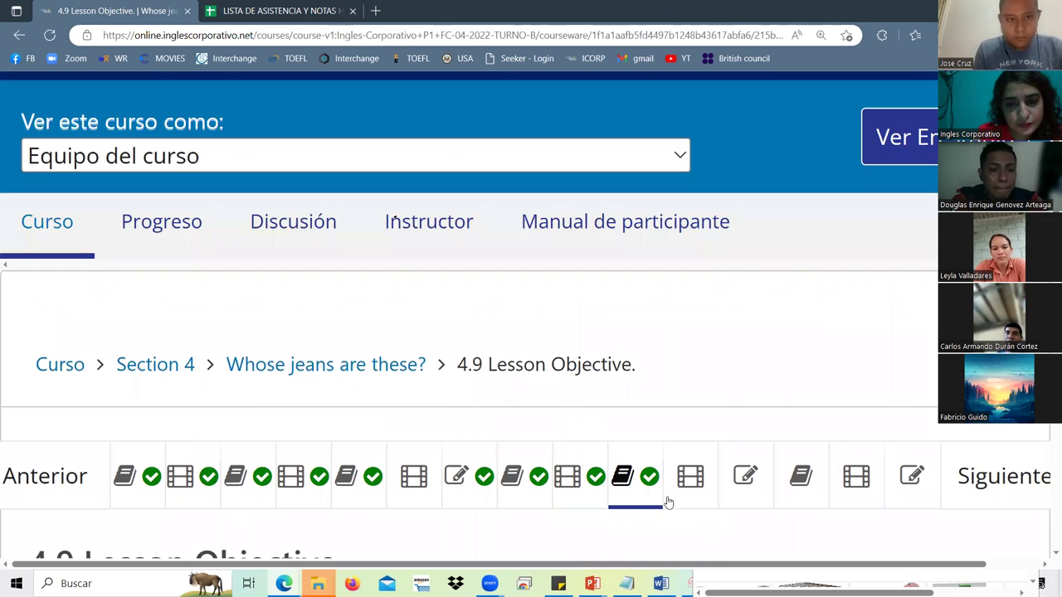
pyautogui.scroll(-1, 690, 486)
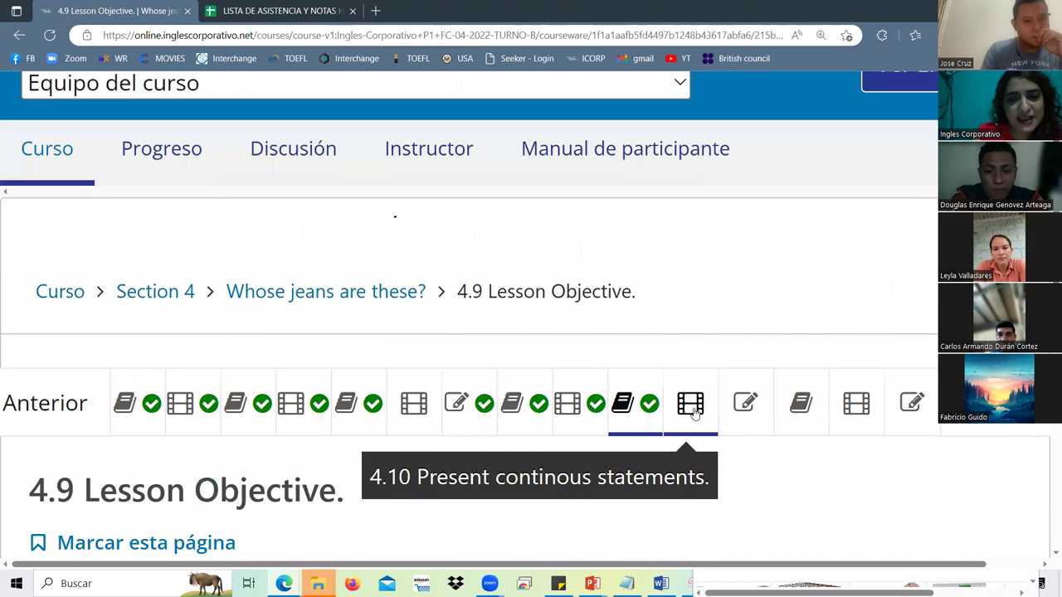
pyautogui.click(691, 405)
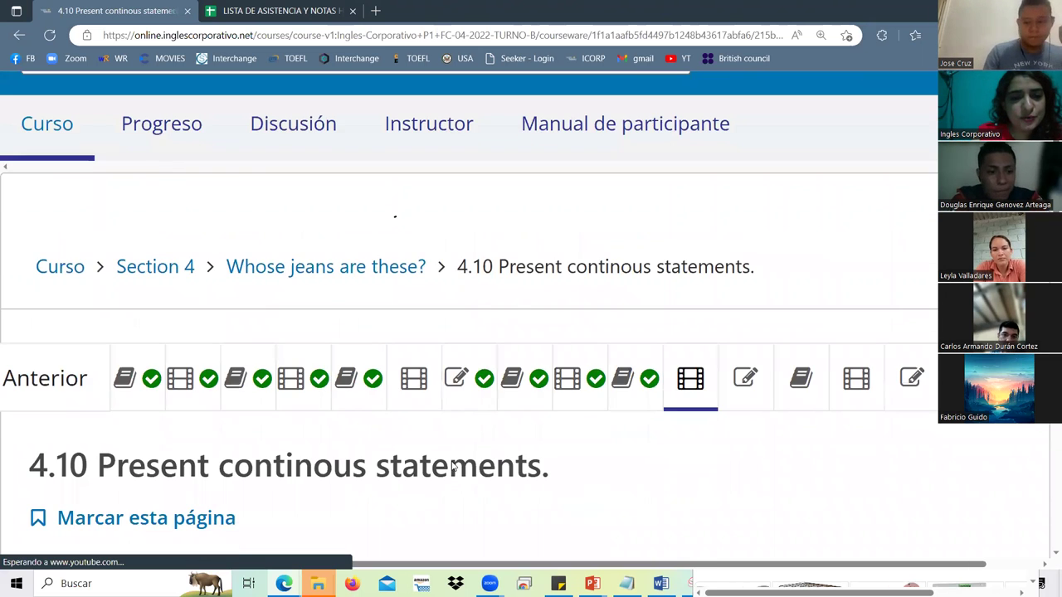
pyautogui.scroll(-5, 457, 467)
pyautogui.scroll(-2, 450, 462)
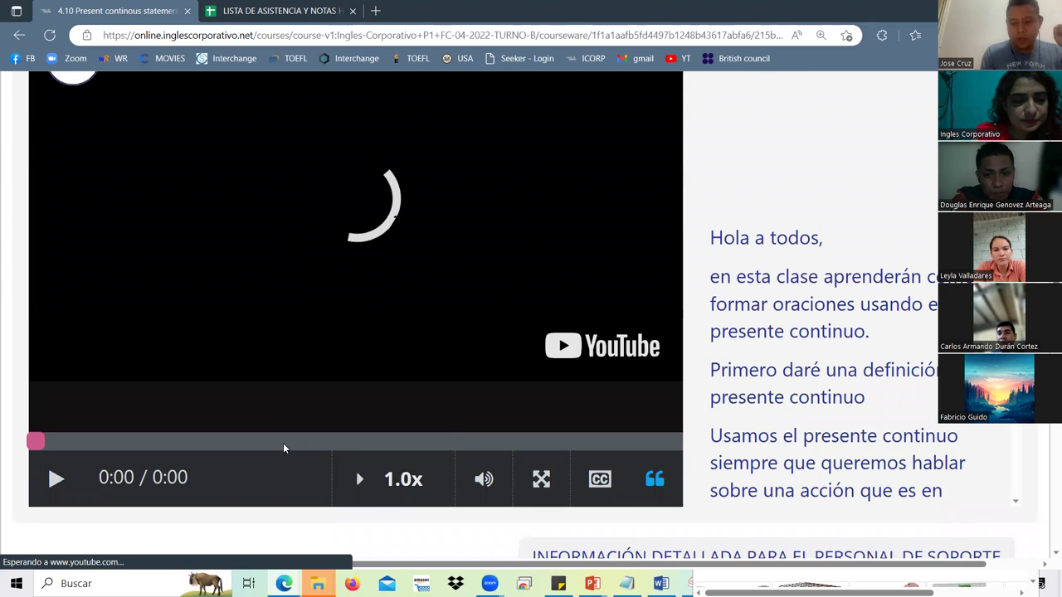
# Play the opening of the 4.10 Present Continuous Statements video and pause it at 0:02
pyautogui.scroll(2, 285, 466)
pyautogui.scroll(1, 304, 452)
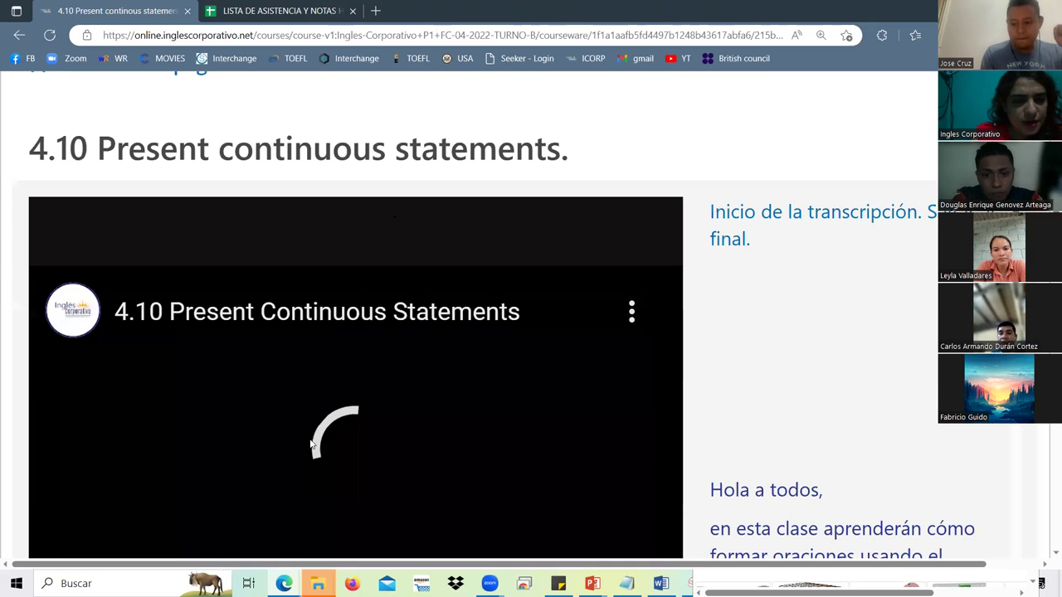
pyautogui.scroll(-2, 311, 445)
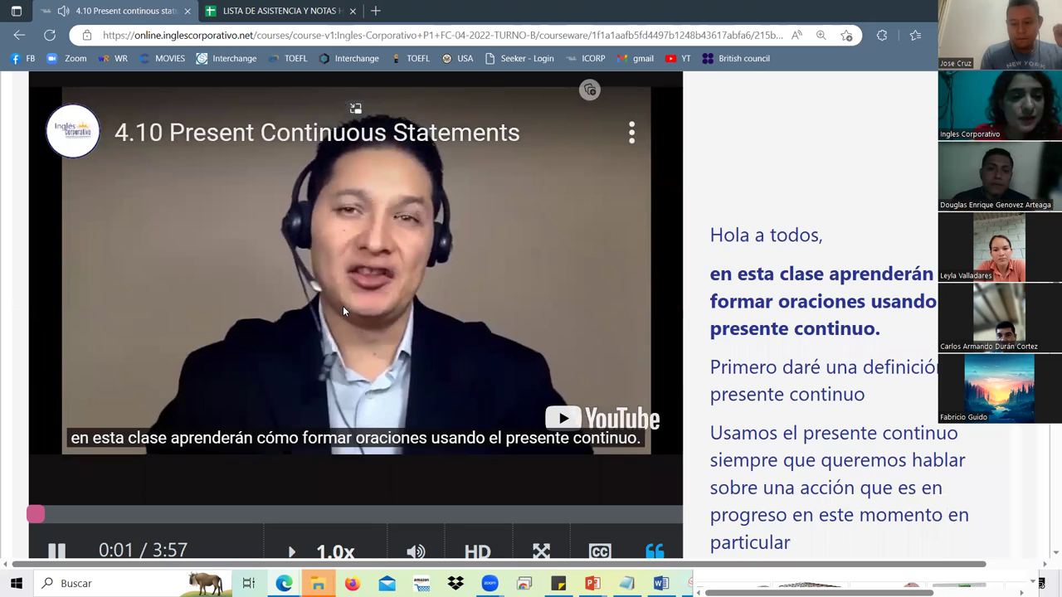
pyautogui.click(434, 493)
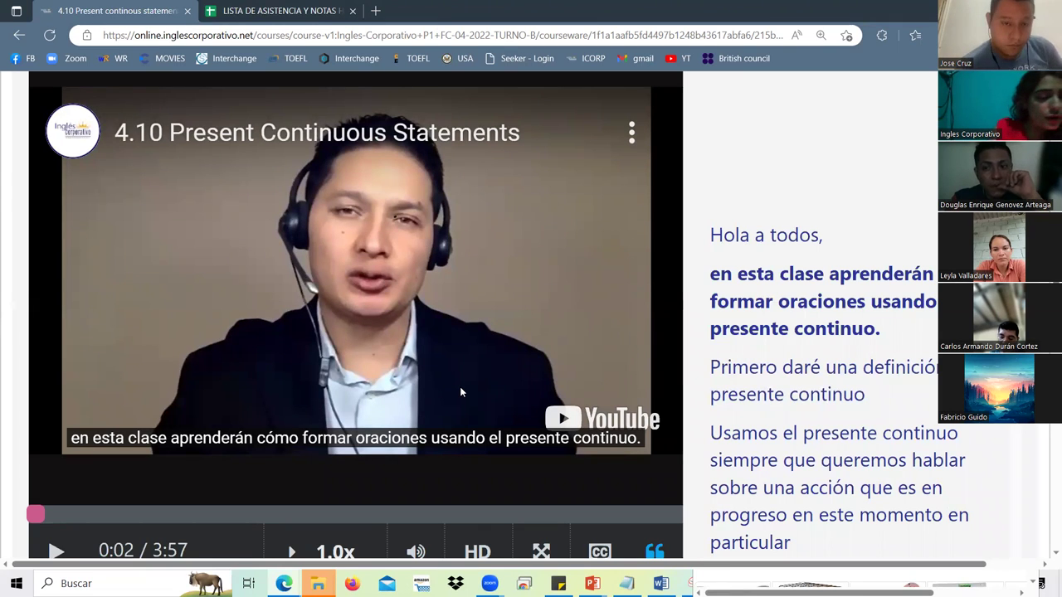
pyautogui.click(357, 532)
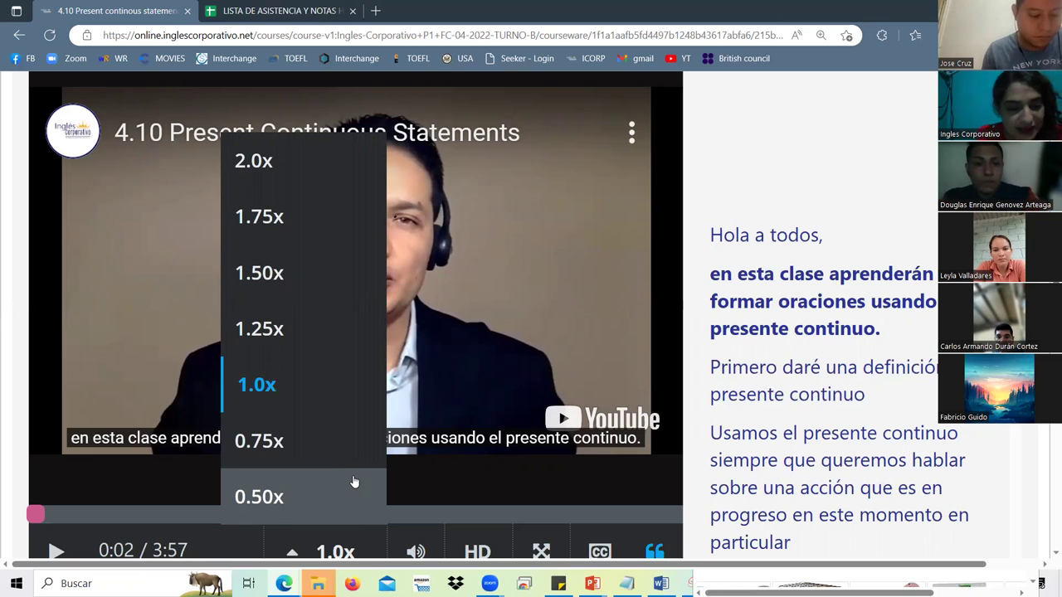
# Cycle through the open windows to switch from the lesson video to another one
pyautogui.hotkey('alt', 'Tab')
pyautogui.press('Tab')
pyautogui.press('Tab')
pyautogui.press('Tab')
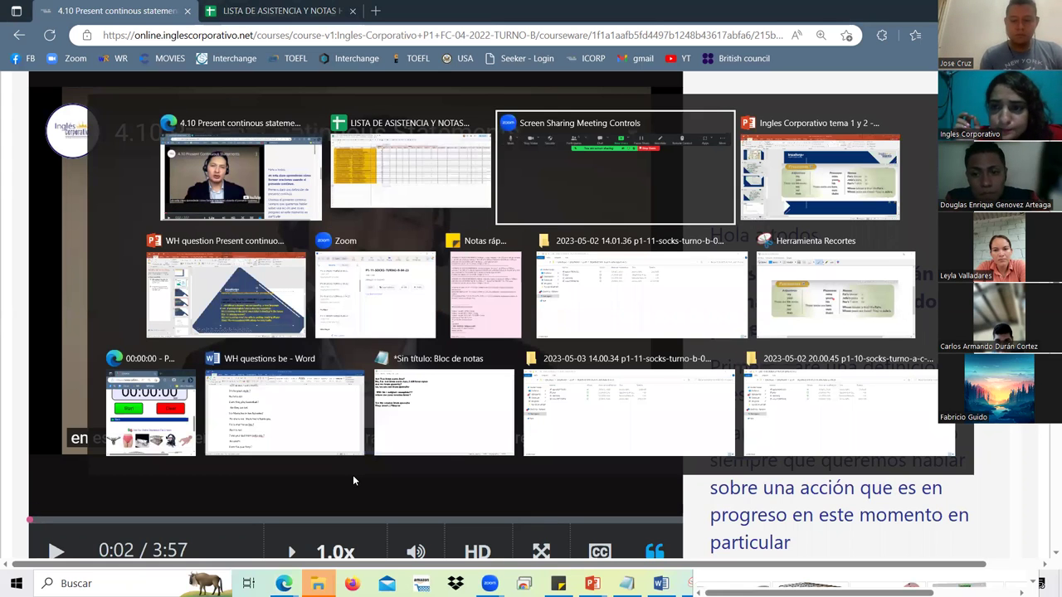